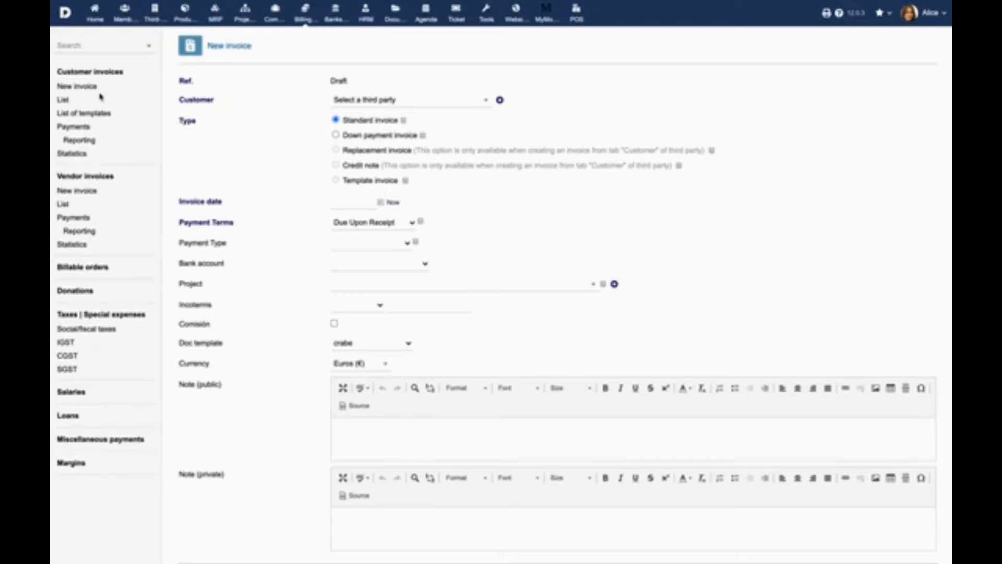
Open draft customer invoice PROV248 from the invoice list and convert it into a template invoice.
click(64, 101)
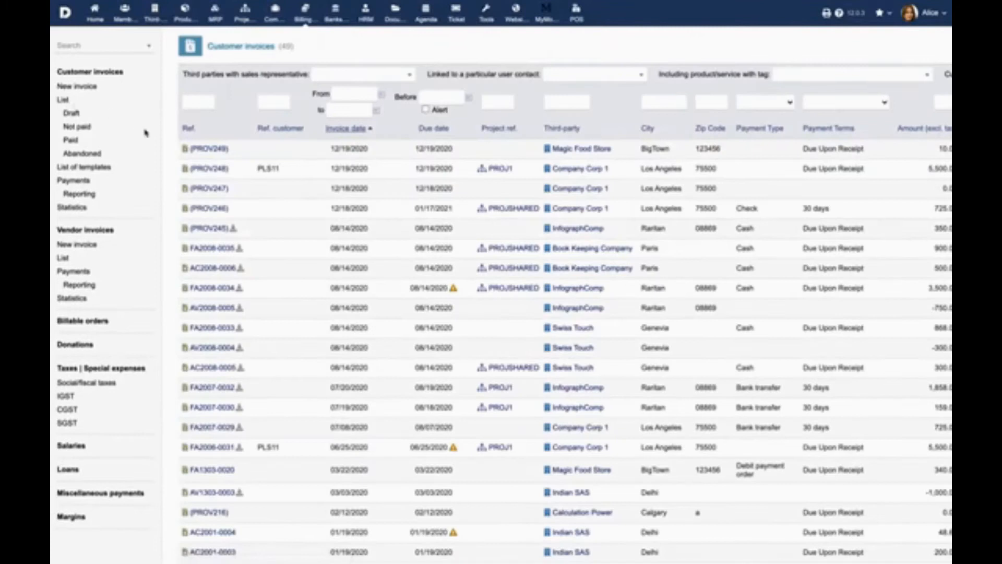
mouse_move(201, 171)
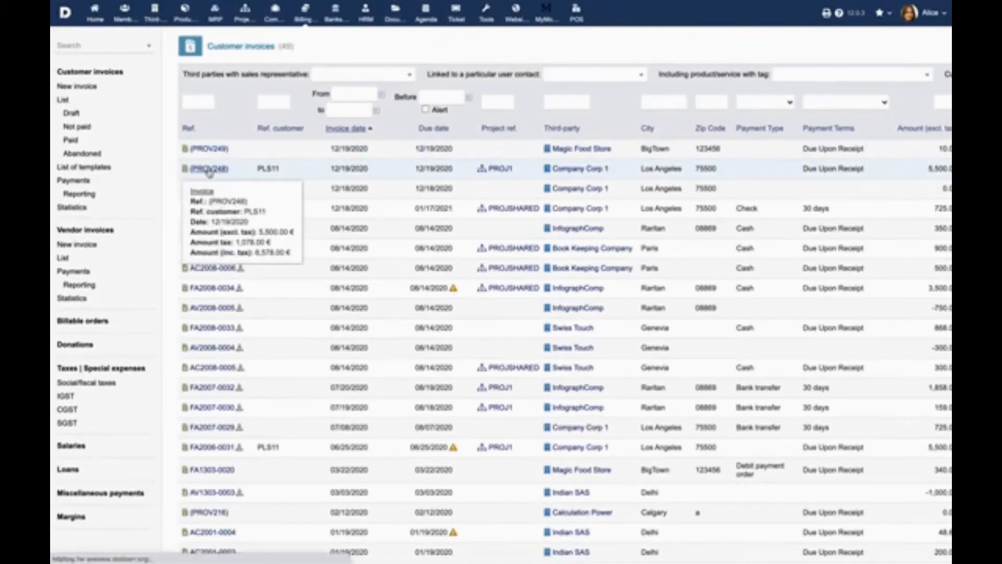
click(209, 169)
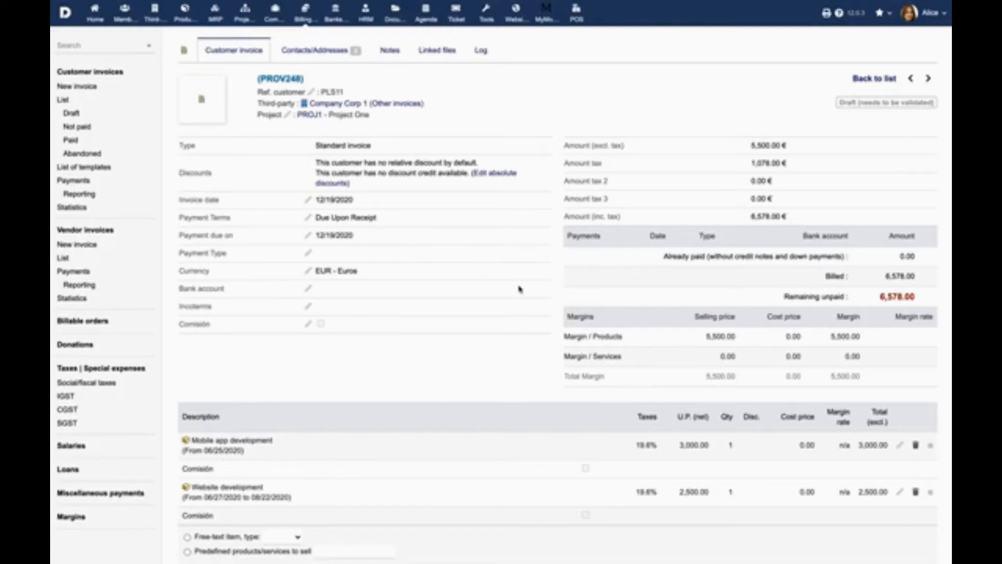
scroll(519, 289, down, 5)
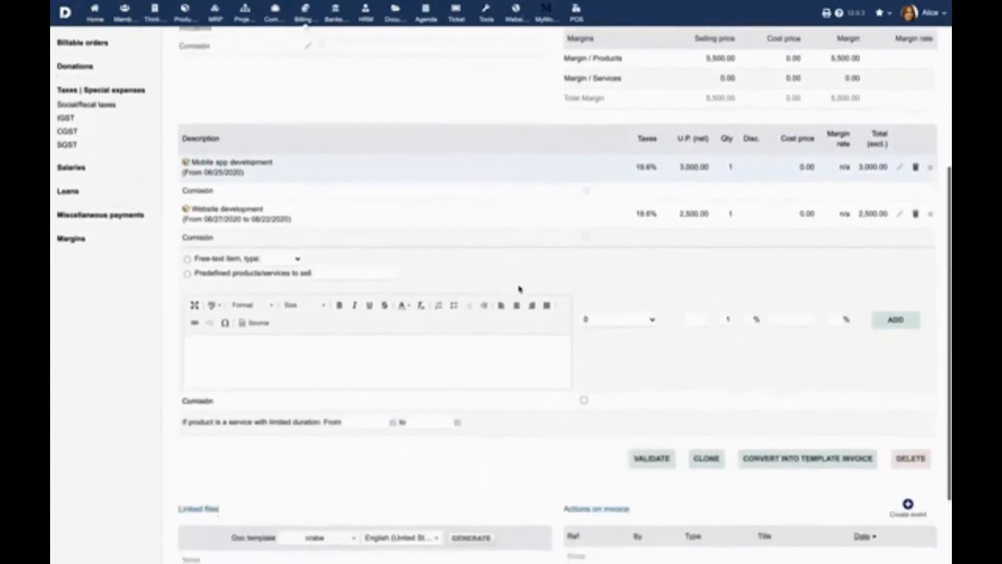
click(794, 458)
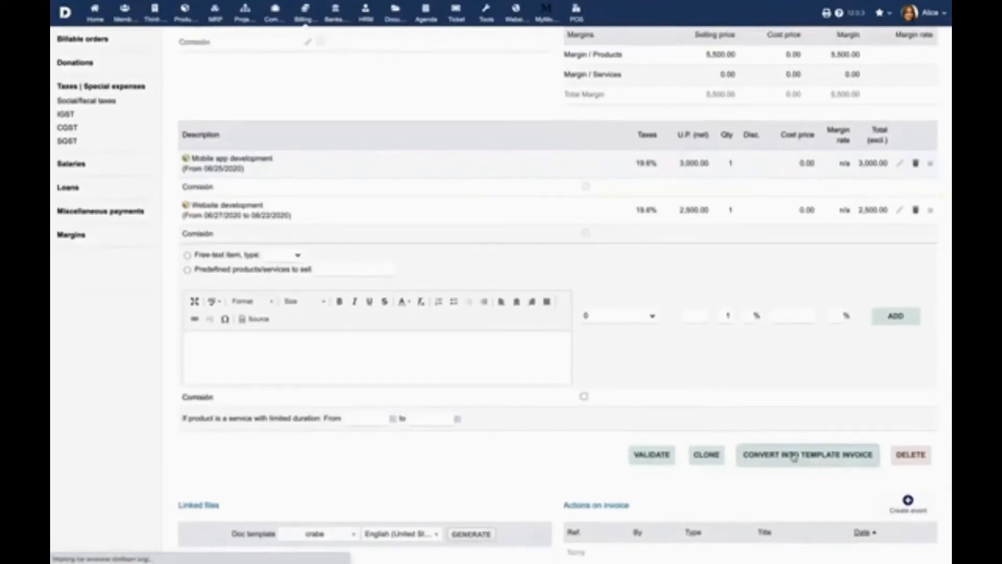
Title the template "Recurring 1", add the public note "As per email discussion" and choose project PROJ1, Project One.
click(436, 84)
text(Recurring 1)
click(458, 177)
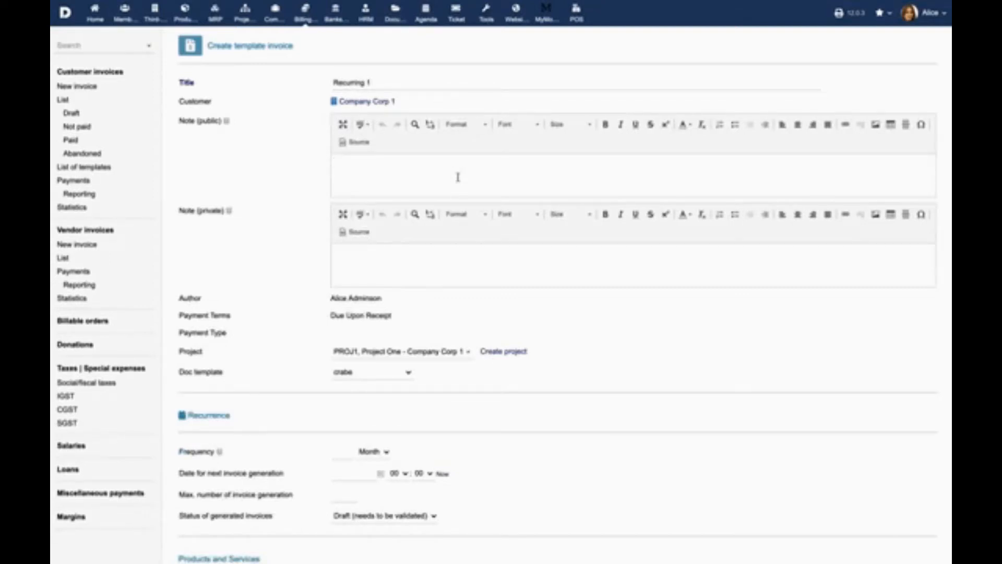
text(As per email discussion)
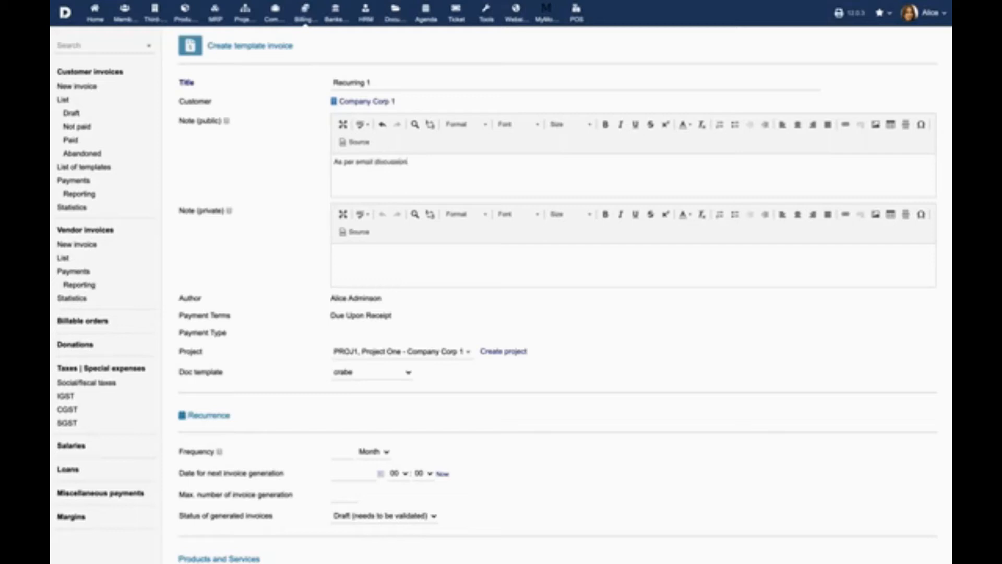
click(461, 355)
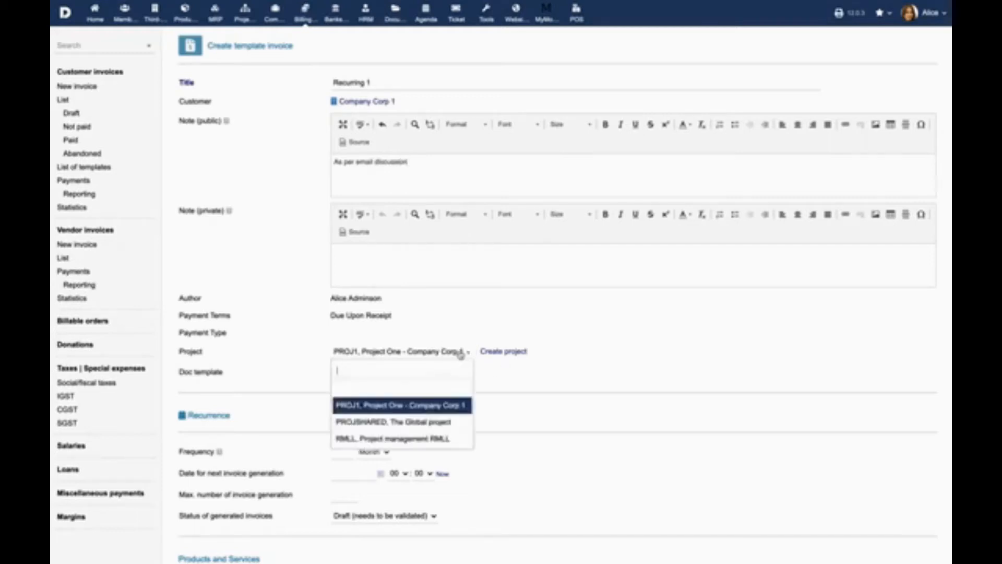
click(459, 405)
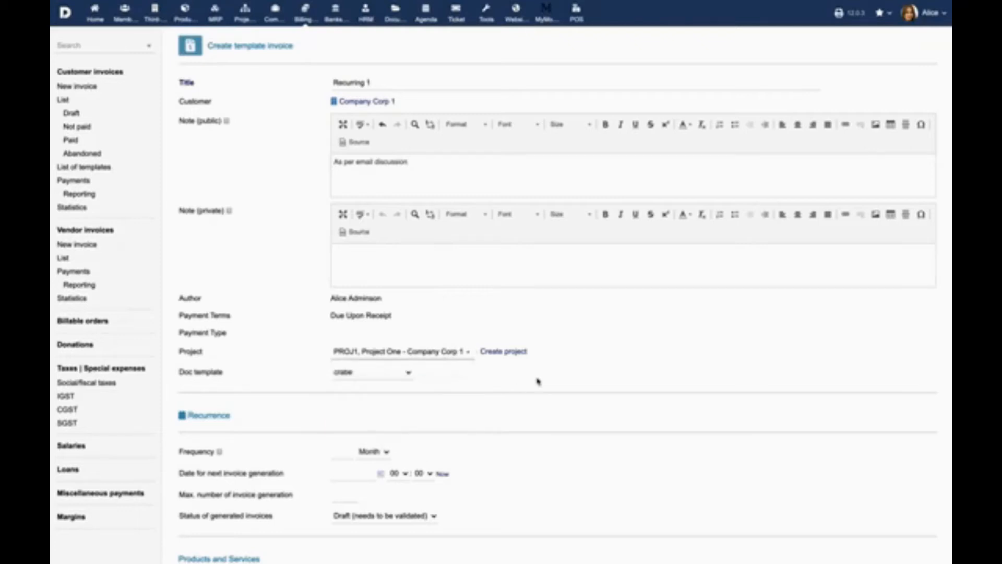
Set the template's recurrence frequency to every 15 days.
scroll(539, 381, down, 3)
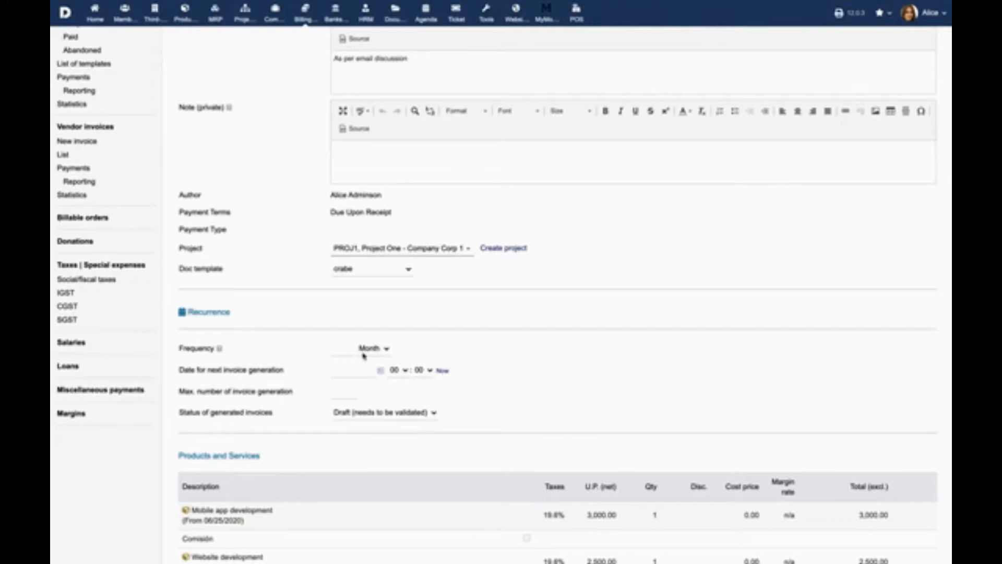
click(345, 349)
text(15)
click(376, 351)
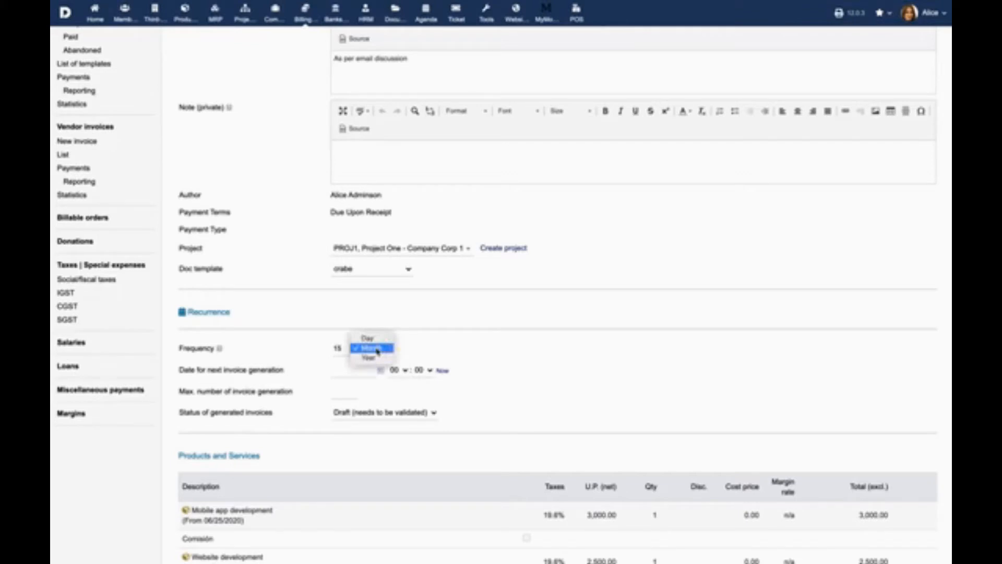
click(368, 339)
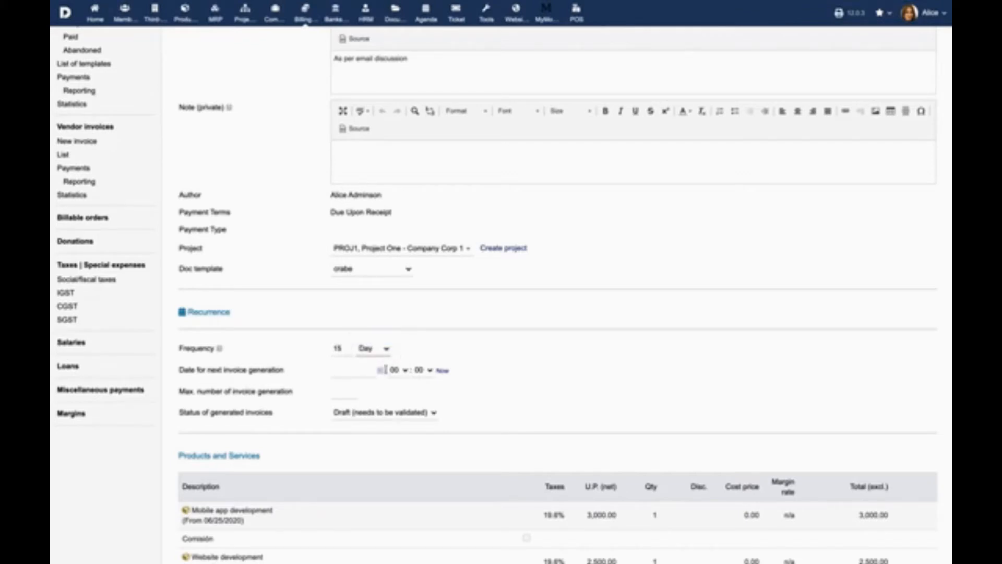
Set the date for next invoice generation to 02/04/2021.
click(381, 371)
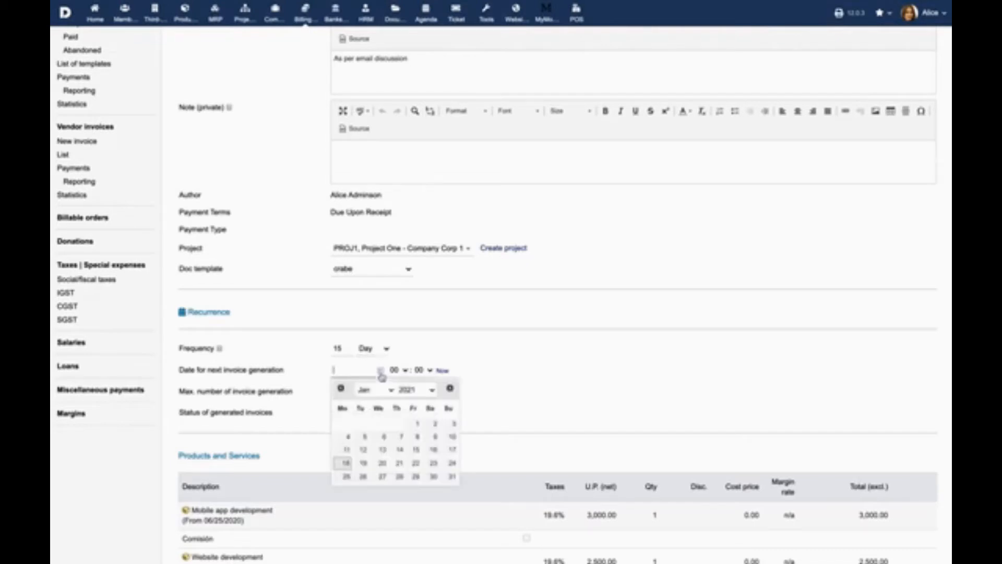
click(386, 390)
click(385, 400)
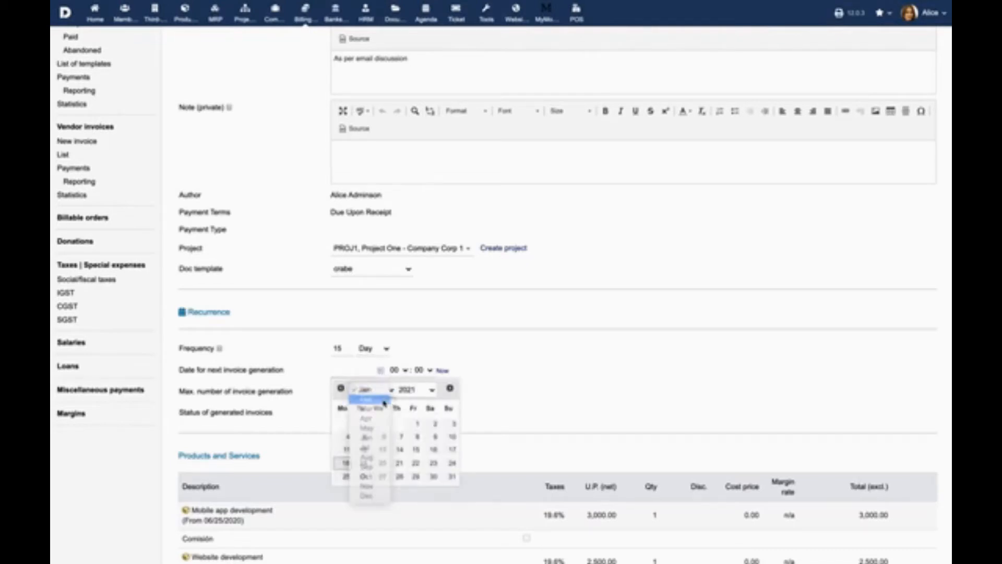
click(399, 424)
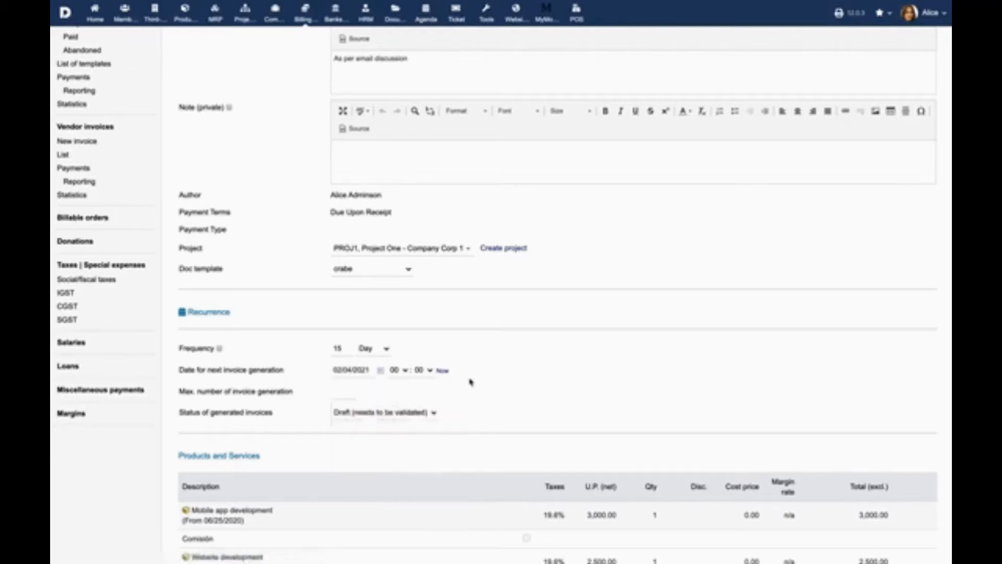
Limit generation to 4 invoices with status Draft (needs to be validated), and create the template invoice.
click(350, 392)
text(4)
click(412, 412)
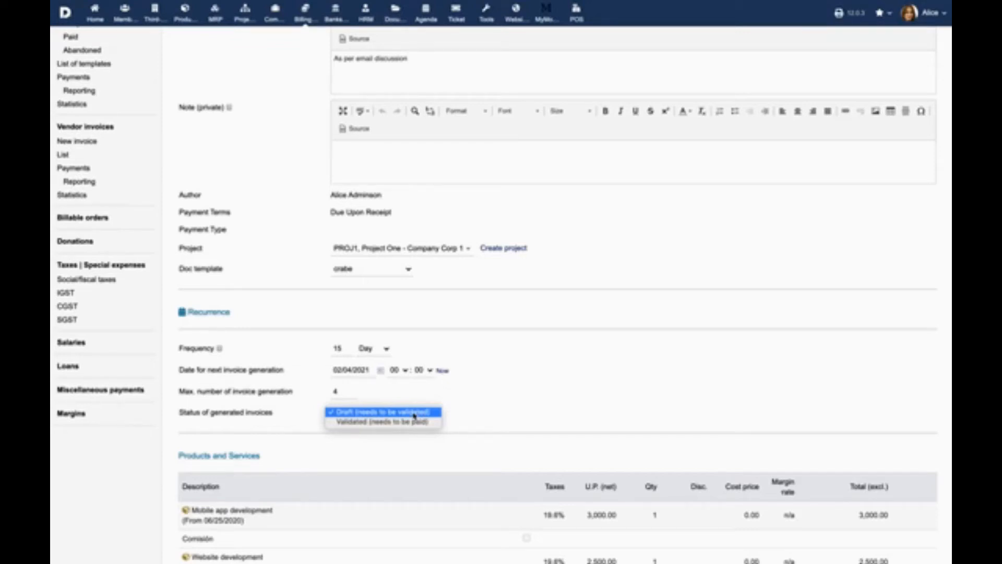
click(414, 413)
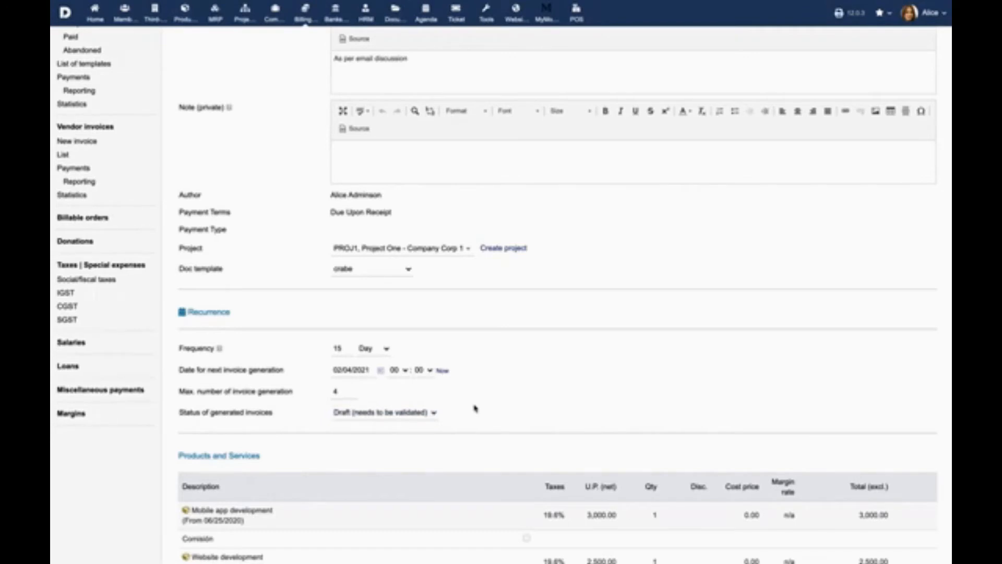
scroll(475, 408, down, 1)
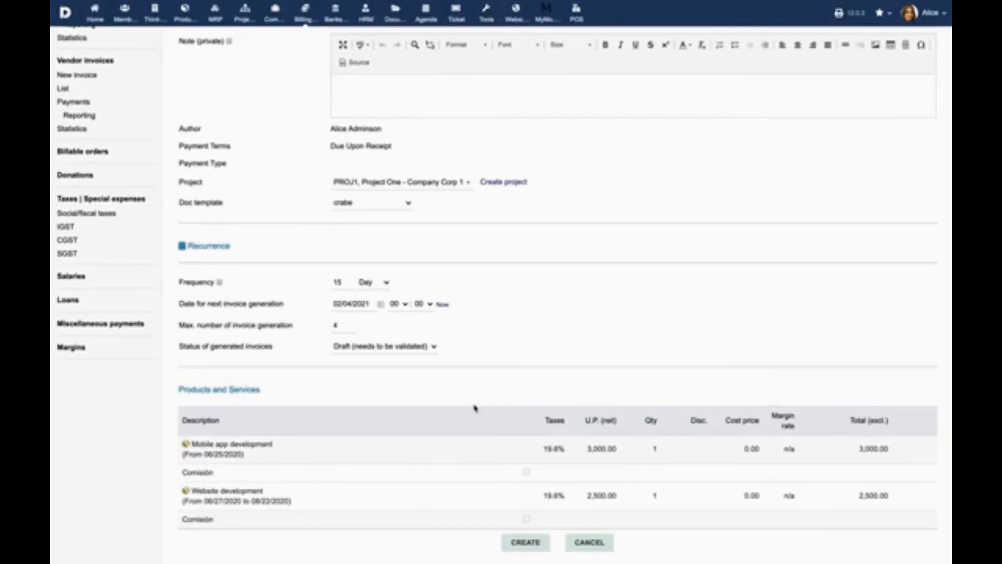
click(530, 544)
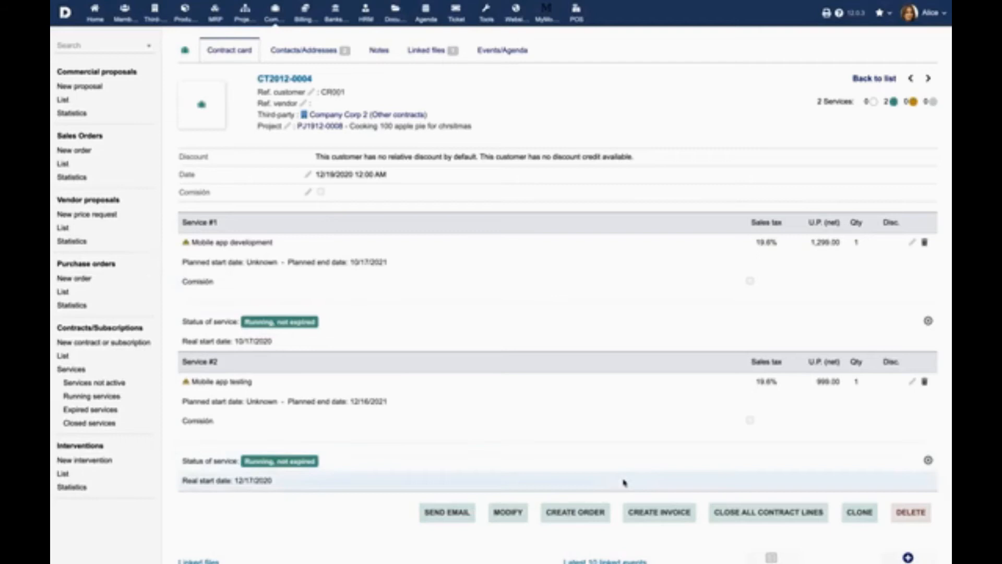
Start an invoice from contract CT2012-0004, dated 01/18/2021 with Bank transfer as the payment type.
click(659, 512)
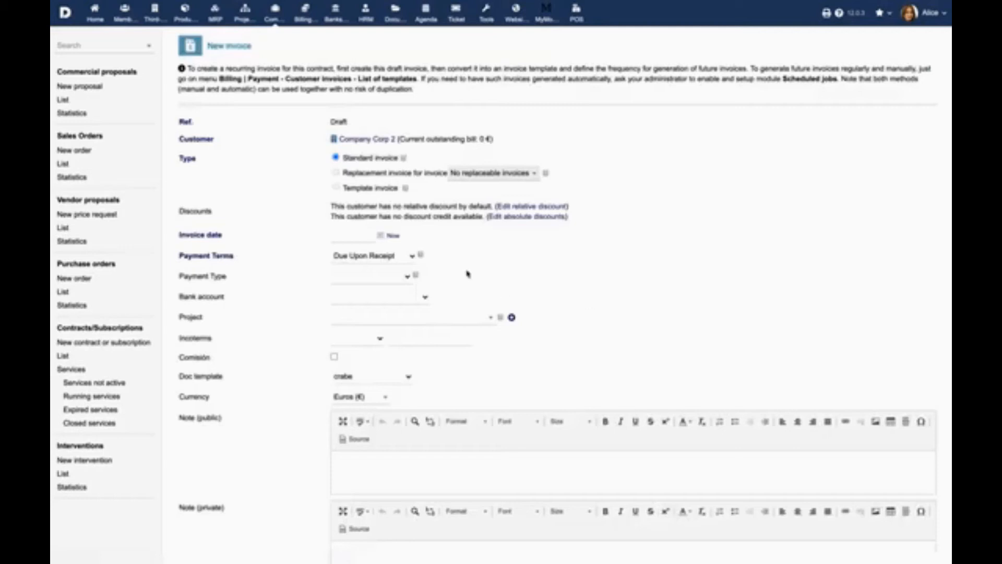
click(394, 237)
click(399, 281)
click(398, 286)
Assign the Luxemburg Bank Account and project PROJSHARED, The Global project, to the invoice and create the draft.
click(424, 298)
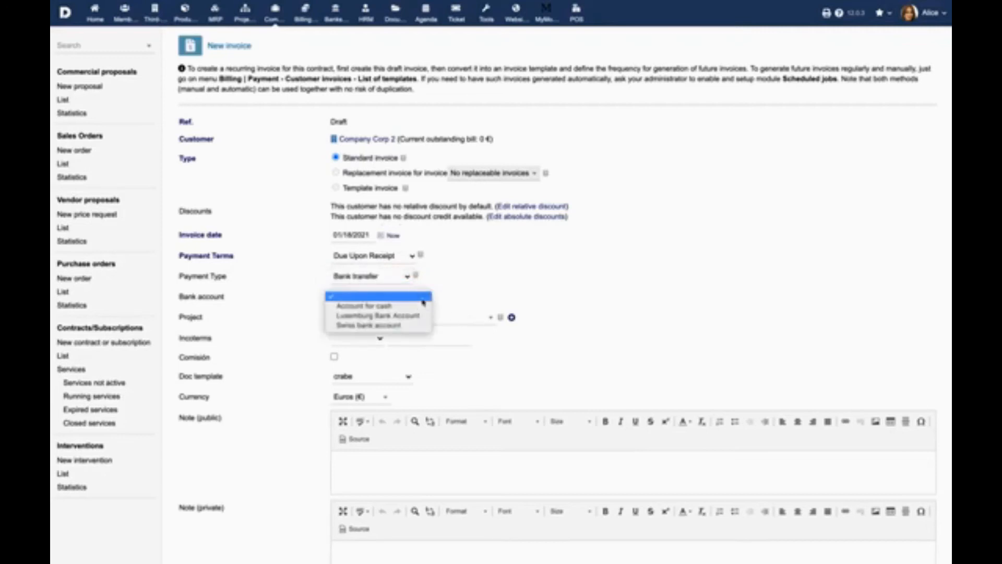
click(416, 315)
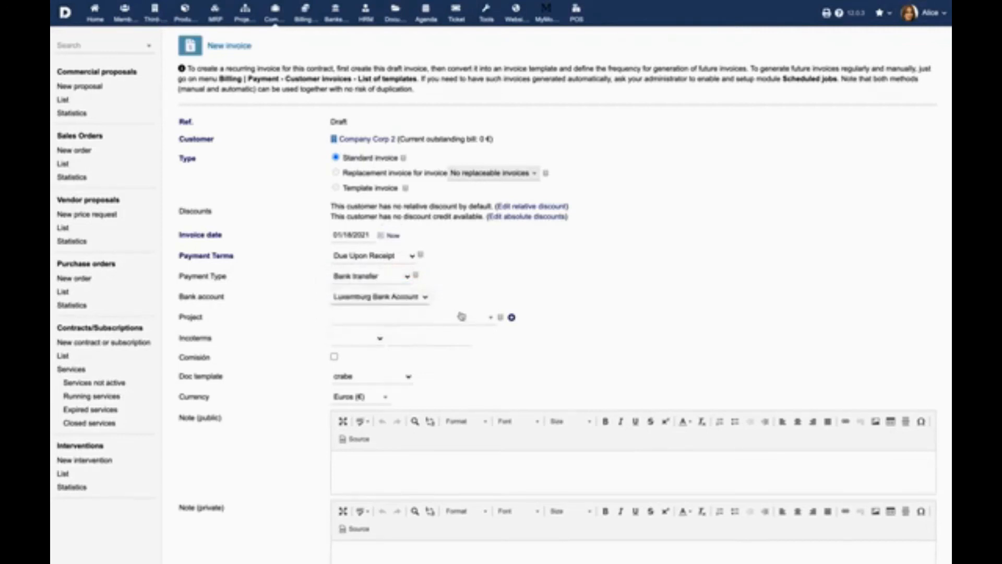
click(480, 320)
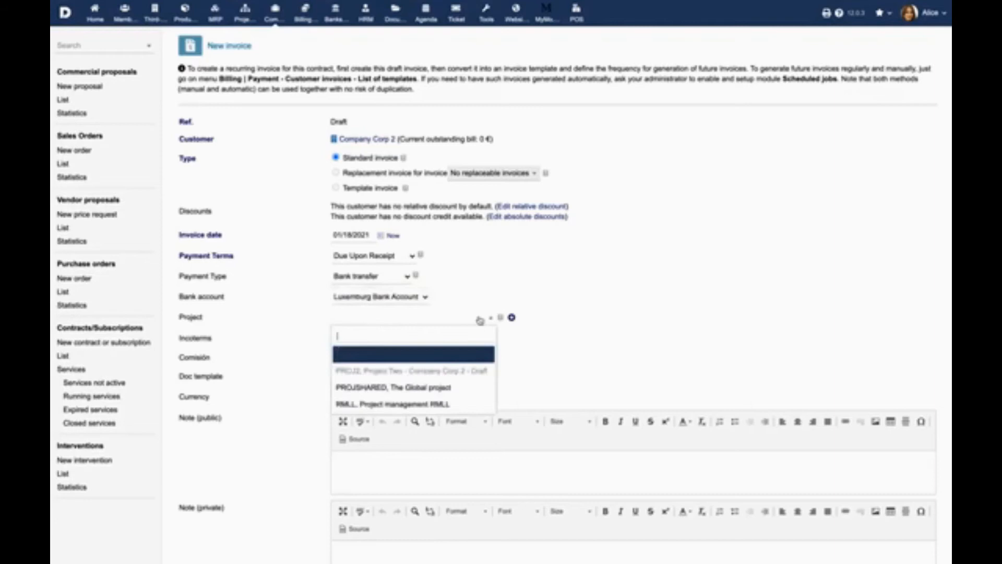
click(459, 388)
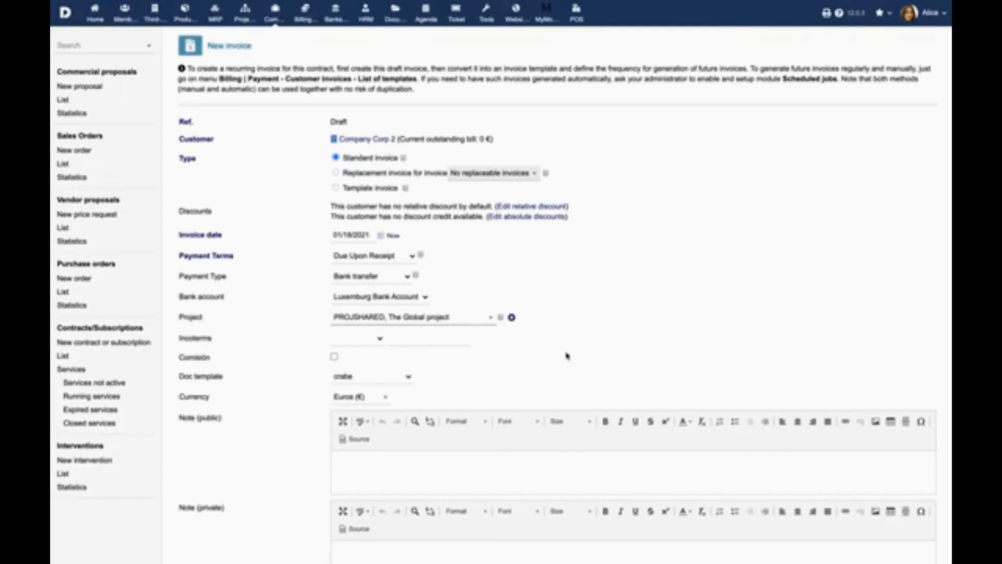
scroll(568, 356, down, 5)
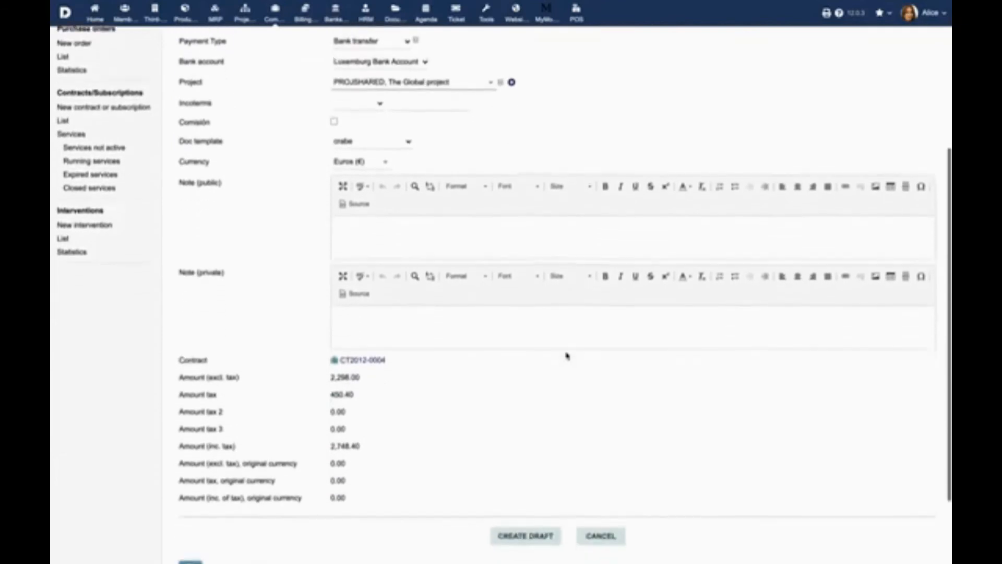
click(527, 531)
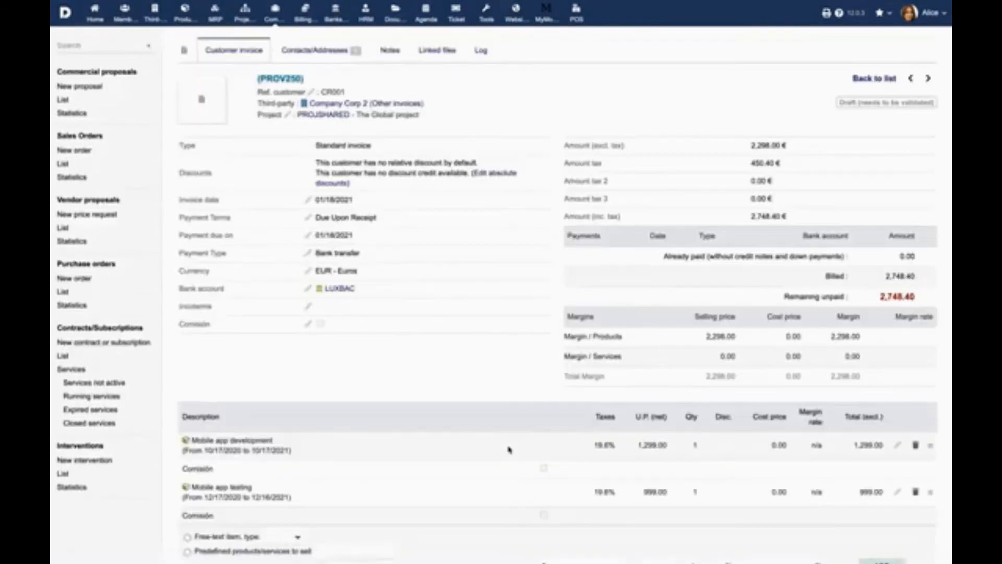
Convert the contract's draft invoice into a template invoice titled "Recur 22".
scroll(509, 450, down, 5)
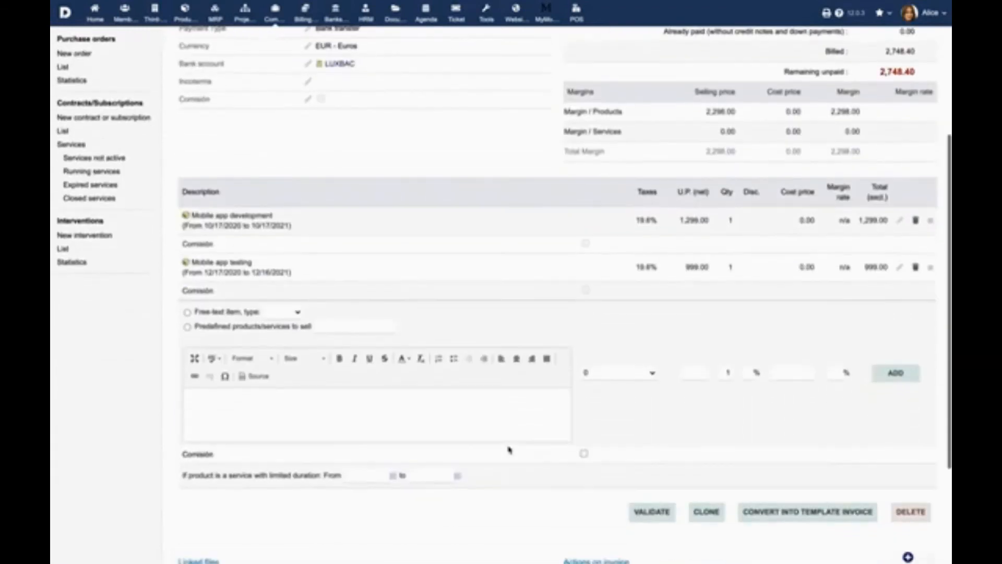
click(803, 514)
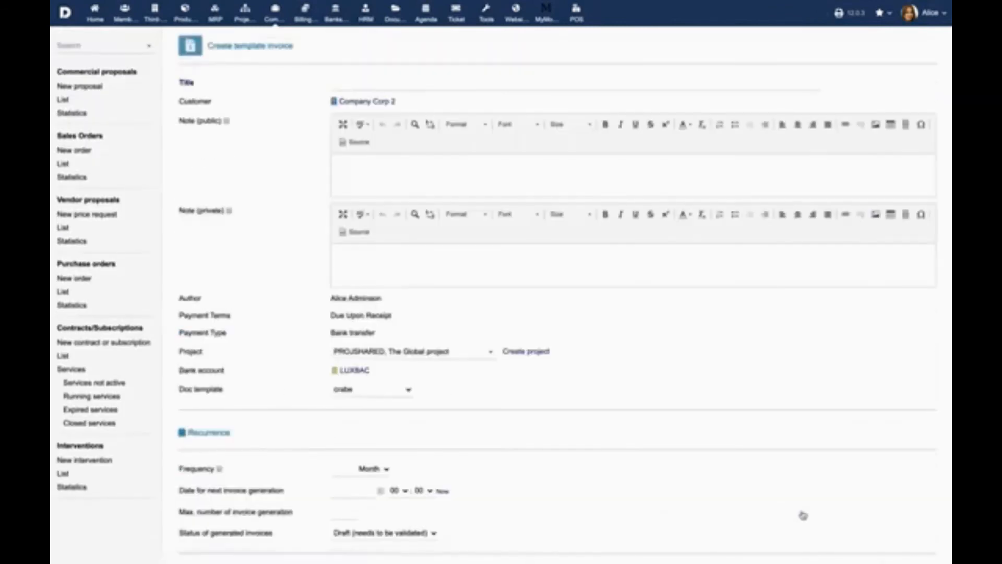
click(522, 84)
text(Recur 22)
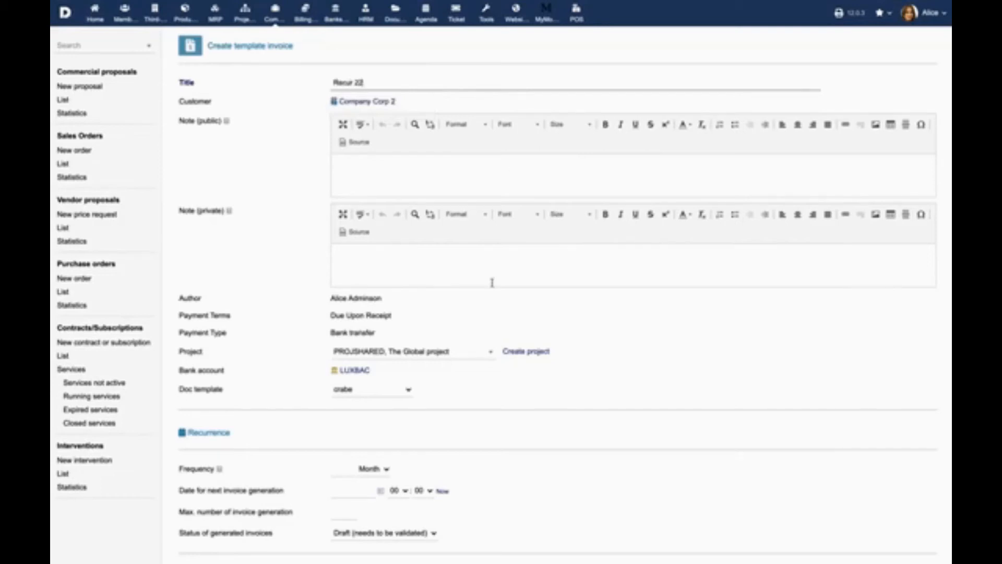
Set the recurrence frequency of the Recur 22 template to every 1 month.
scroll(491, 283, down, 2)
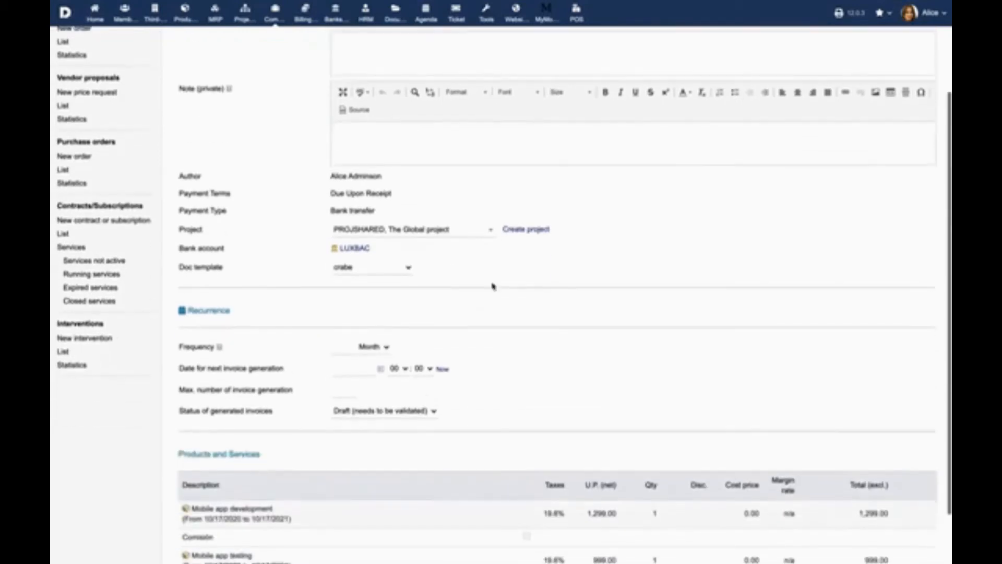
click(347, 346)
text(1)
click(383, 348)
click(383, 348)
Set the date for next invoice generation to 02/17/2021.
click(381, 369)
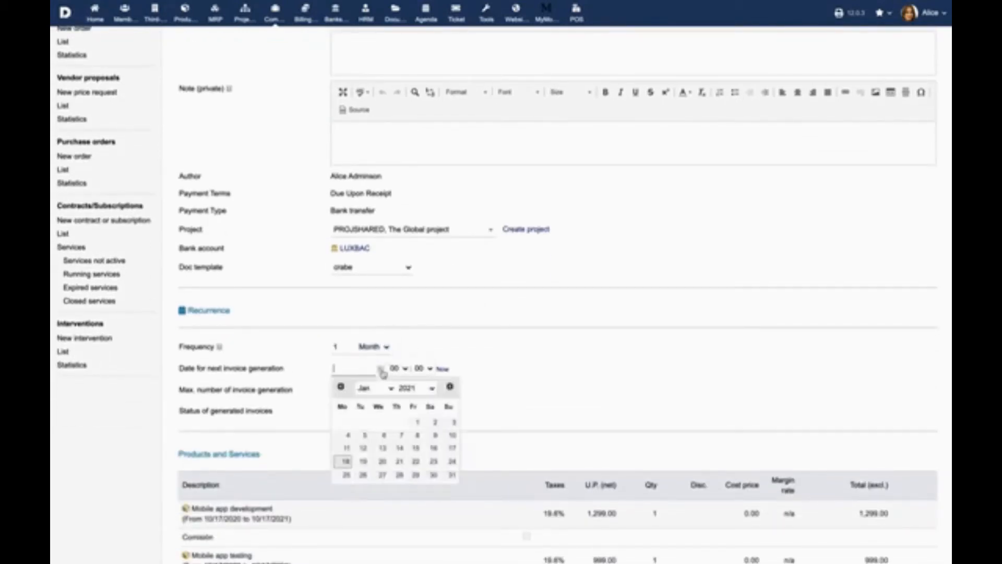
click(373, 388)
click(372, 401)
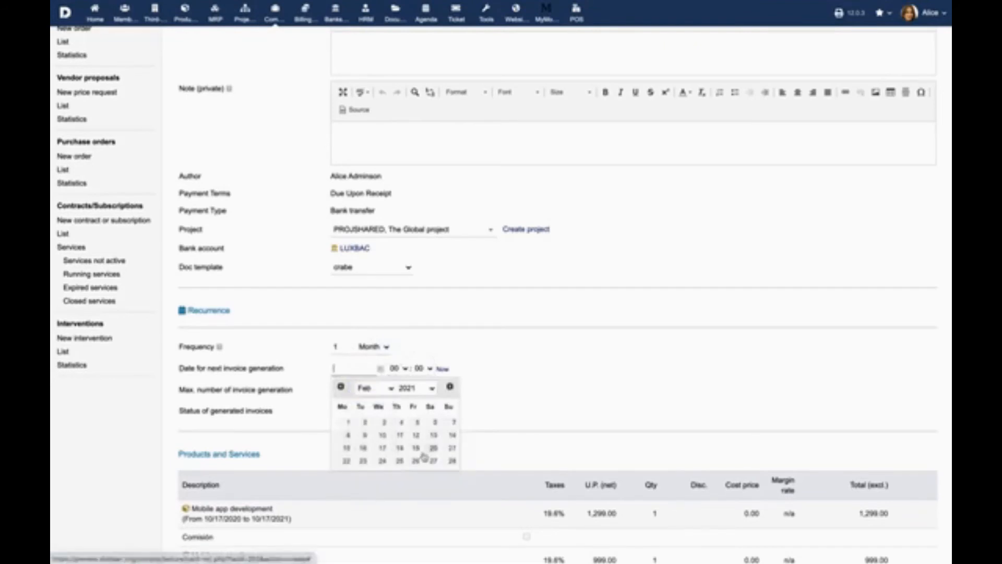
click(384, 450)
Set the maximum number of generated invoices to 12, create the template and review its related objects.
click(347, 391)
text(12)
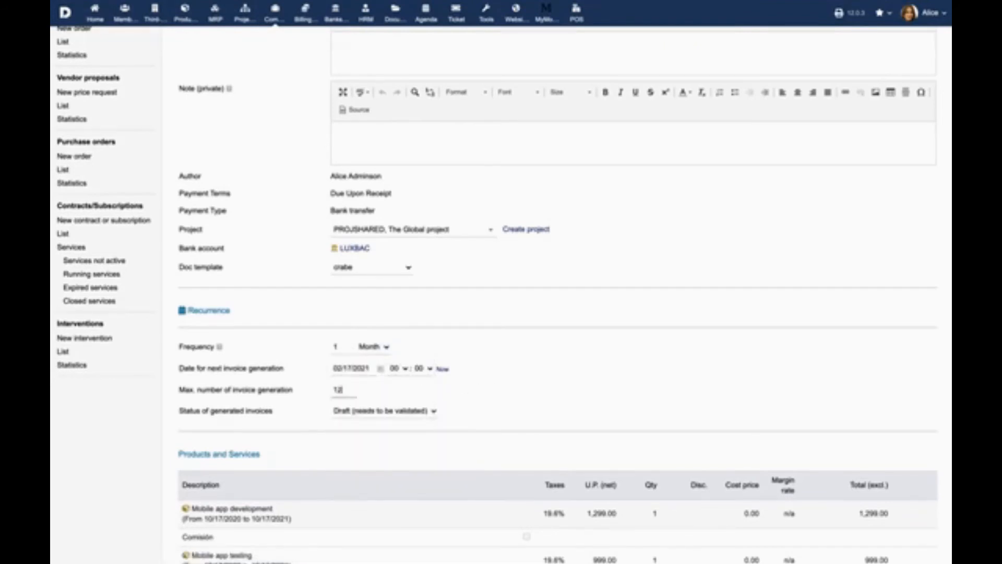
scroll(547, 506, down, 3)
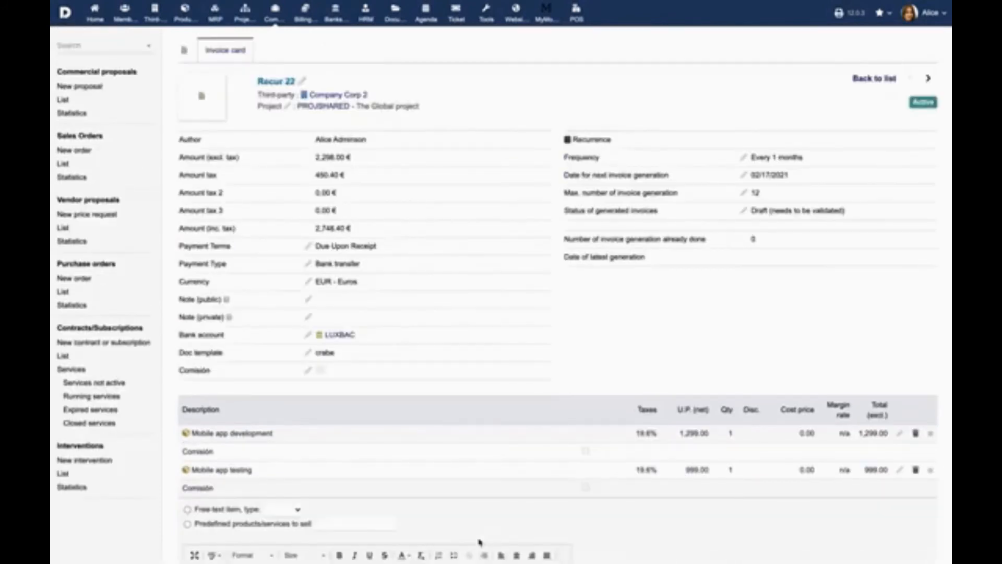
scroll(480, 543, down, 6)
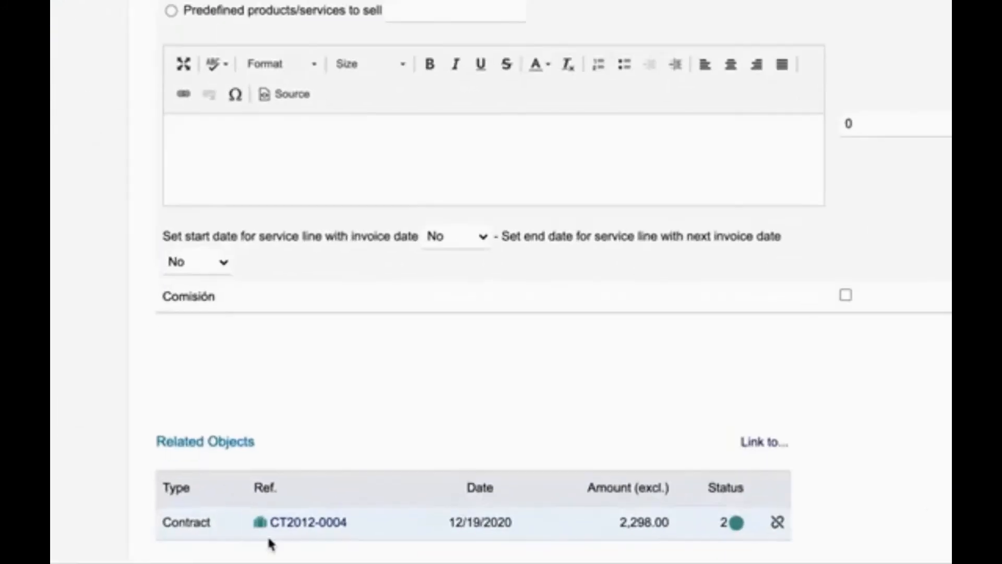
Disable the Recur 22 template invoice and enable it again.
mouse_move(282, 530)
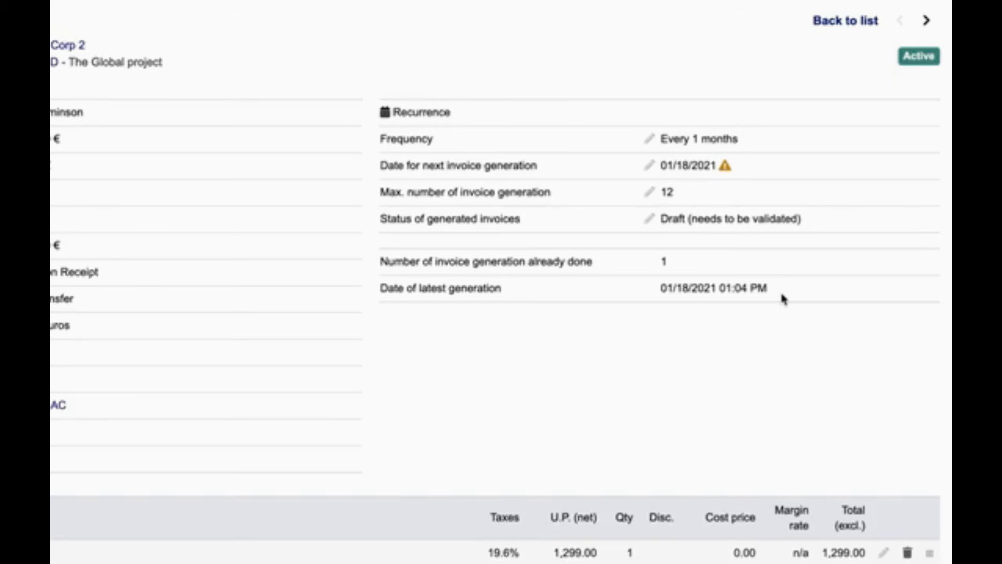
scroll(660, 397, down, 3)
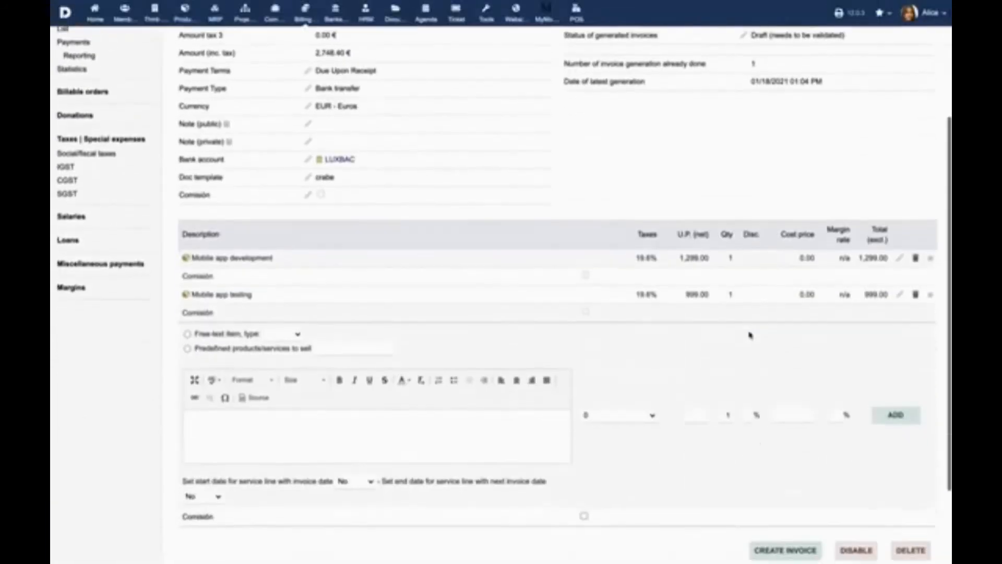
scroll(750, 334, down, 1)
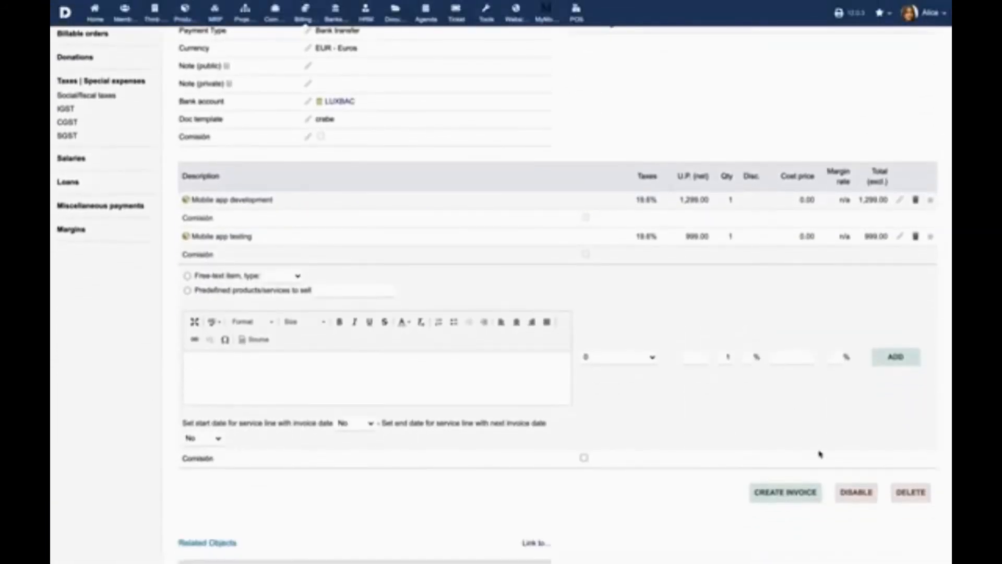
click(857, 497)
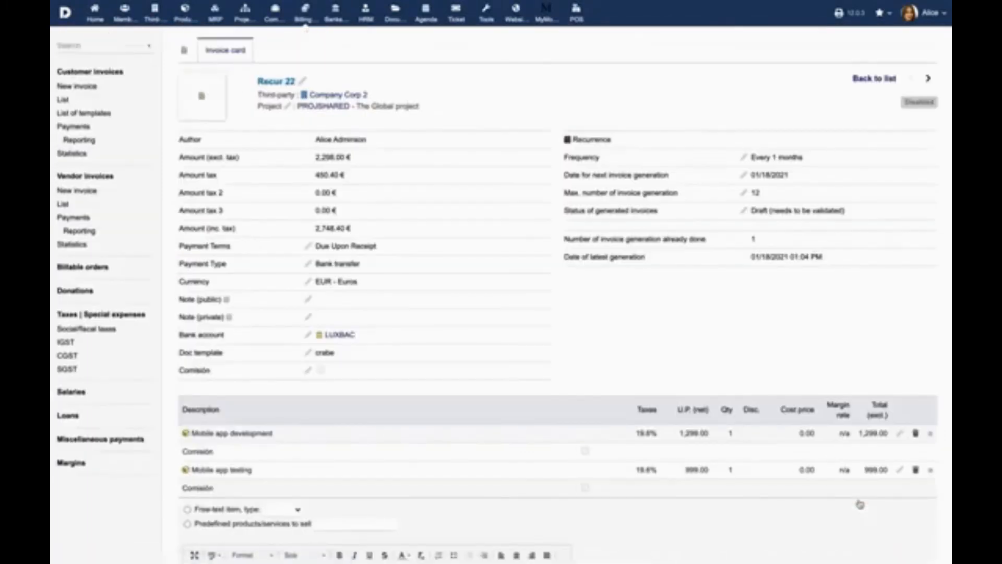
scroll(860, 504, down, 5)
scroll(860, 504, down, 1)
click(858, 443)
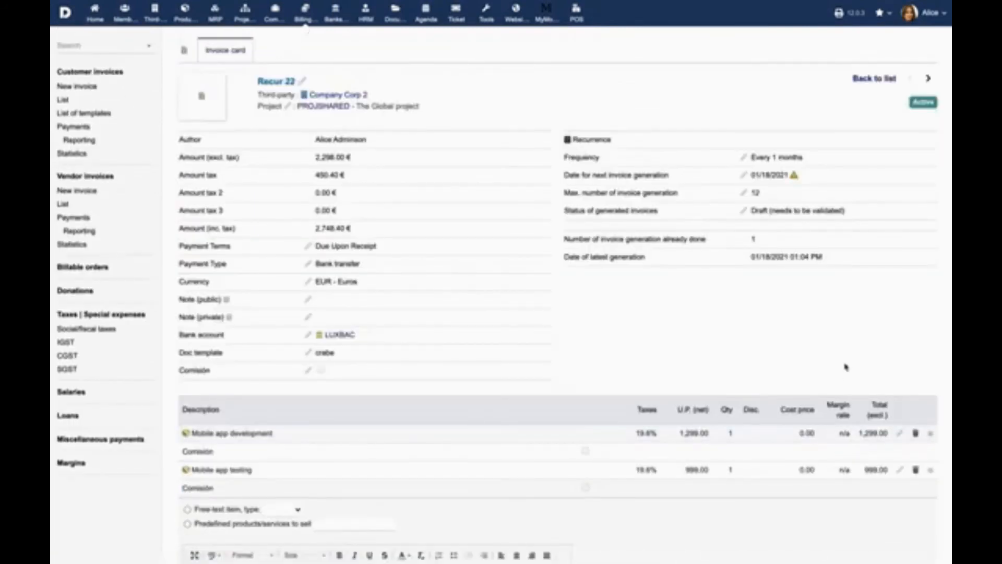
Set the Recur 22 template's date for next invoice generation to 01/22/2021.
scroll(845, 367, down, 5)
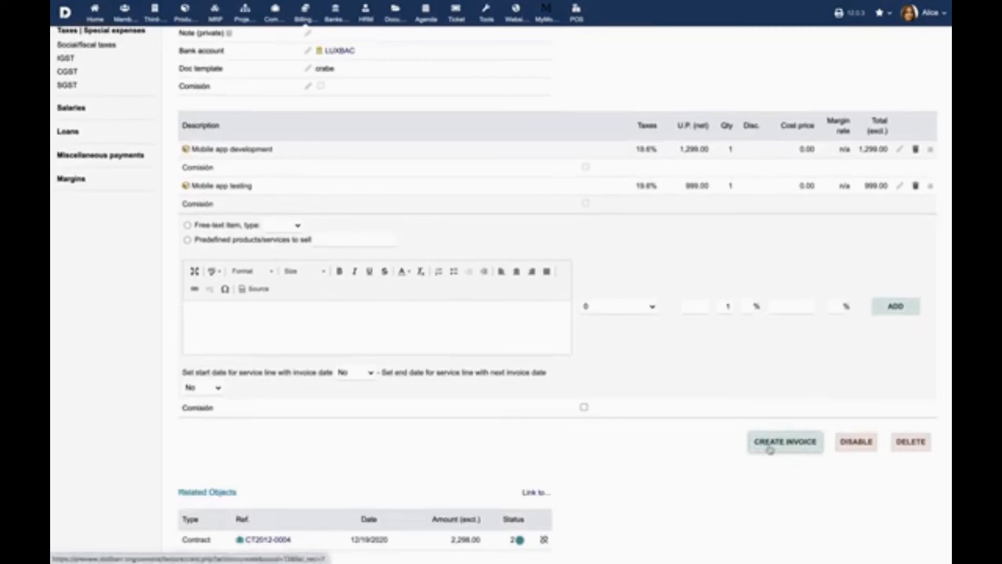
scroll(731, 446, up, 5)
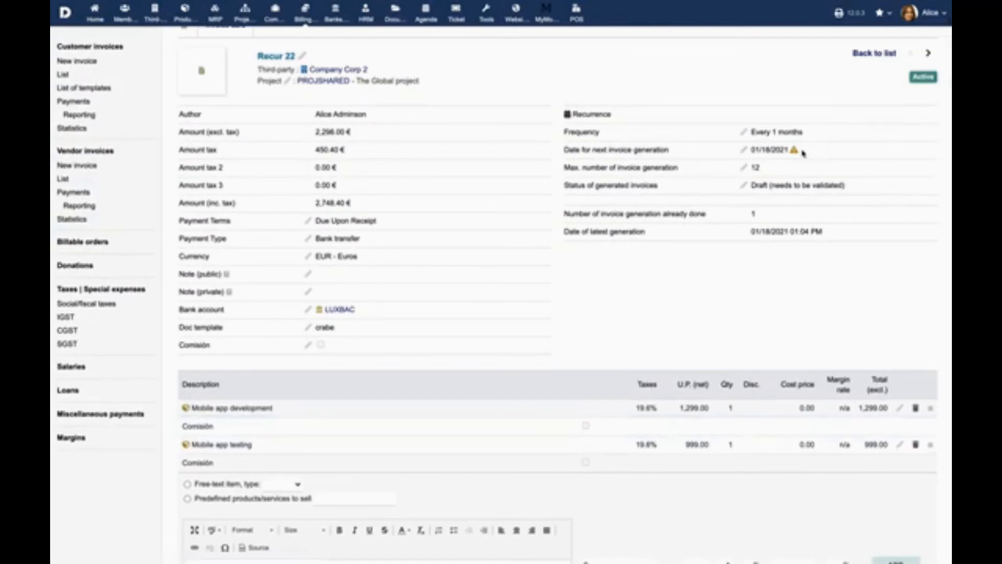
click(743, 150)
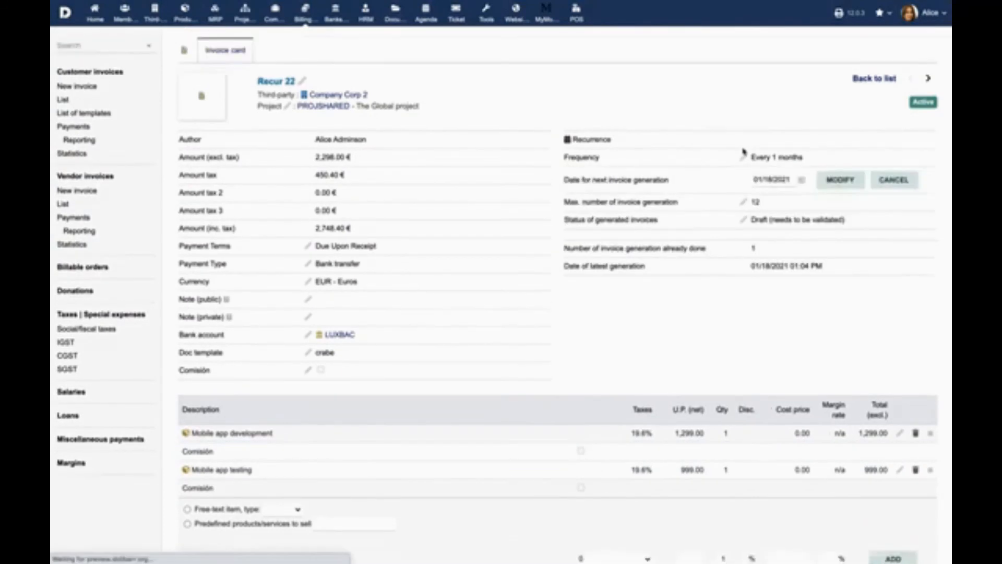
click(772, 179)
click(838, 274)
click(840, 180)
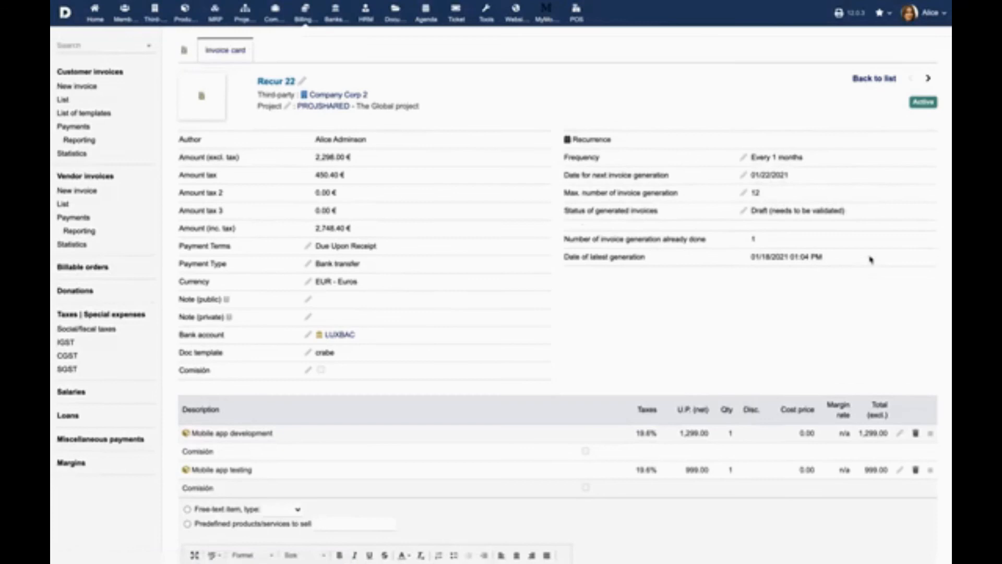
Examine the customer invoice generated from the Recur 22 template, including its linked files and related contract.
scroll(870, 258, down, 5)
mouse_move(778, 442)
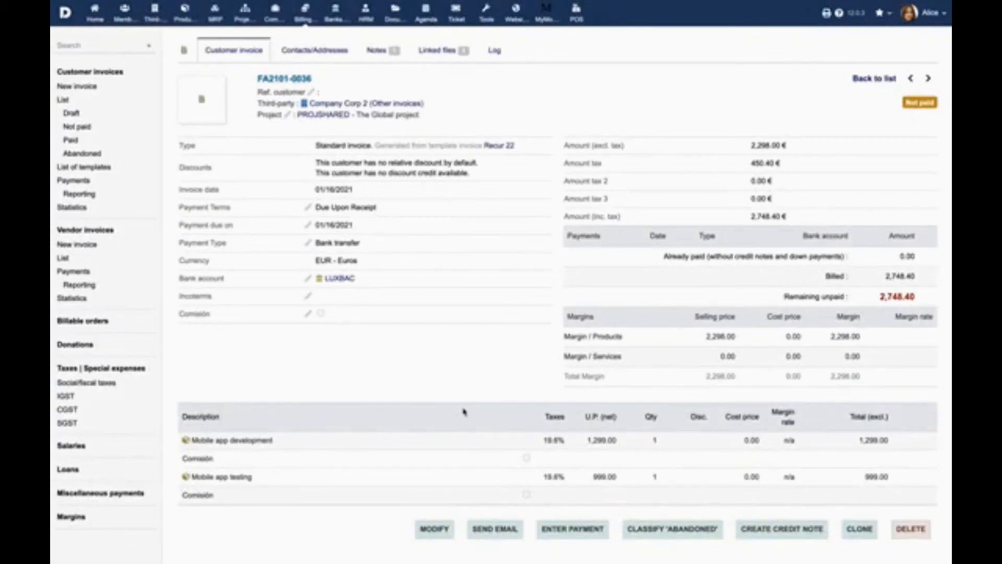
scroll(463, 413, down, 3)
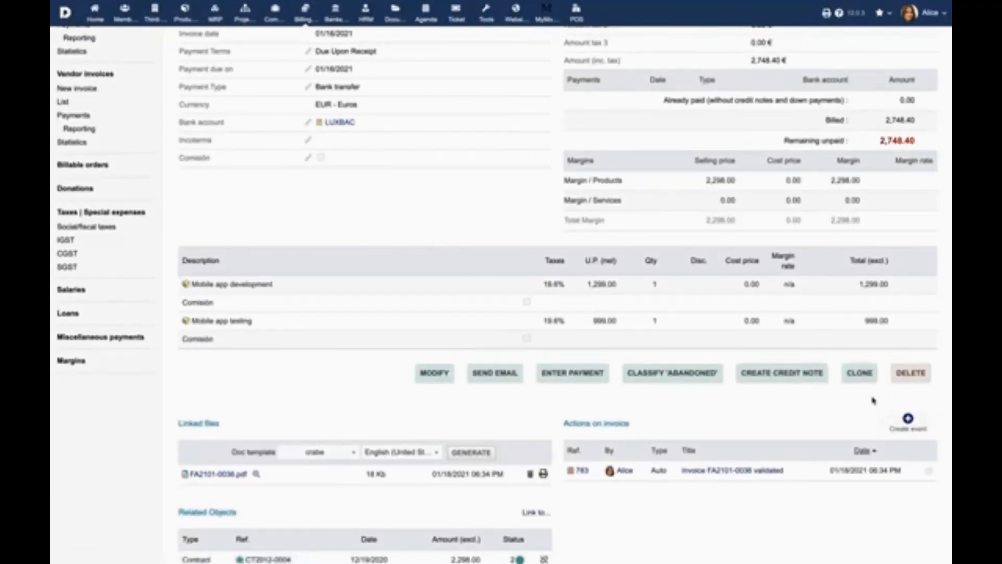
scroll(873, 401, down, 2)
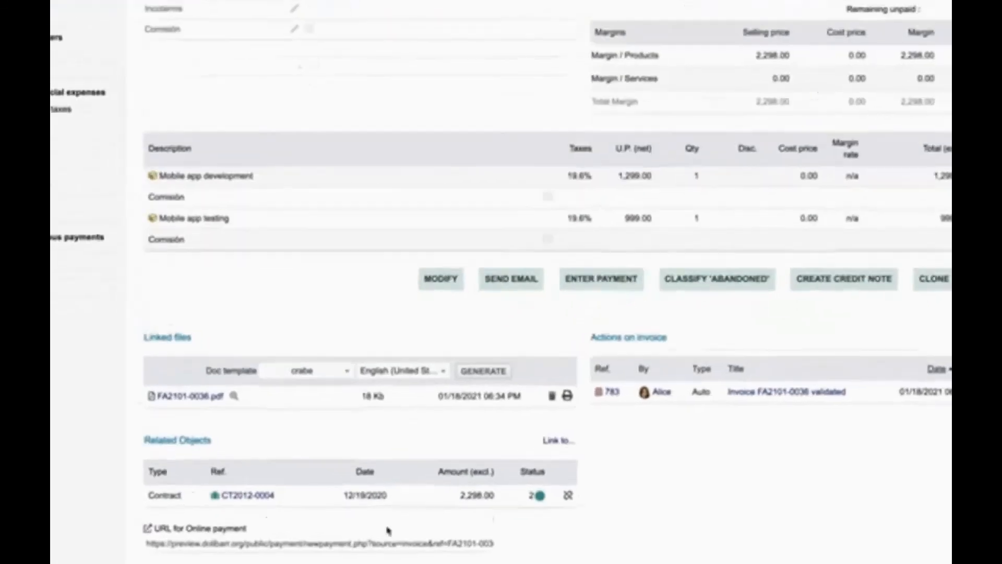
mouse_move(246, 495)
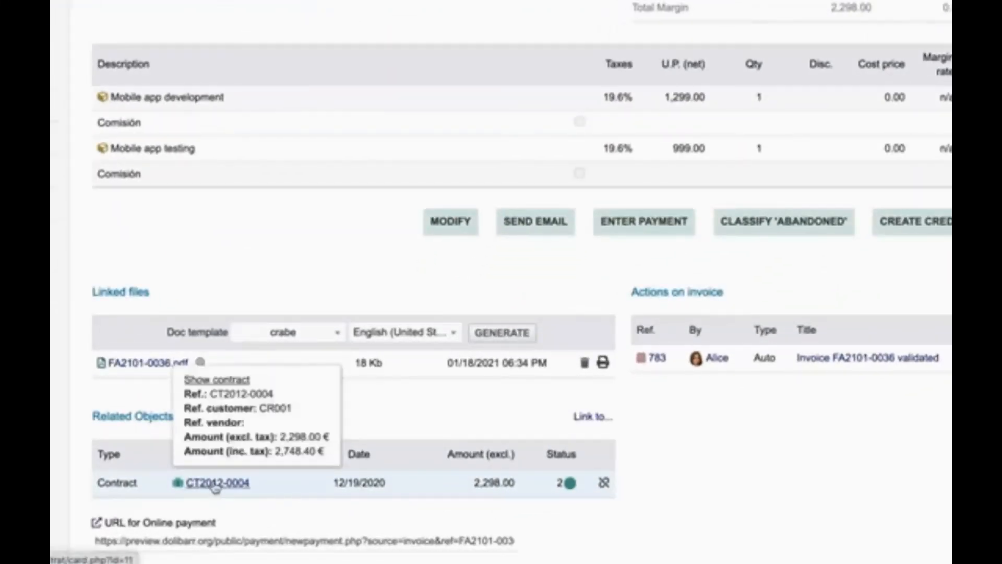